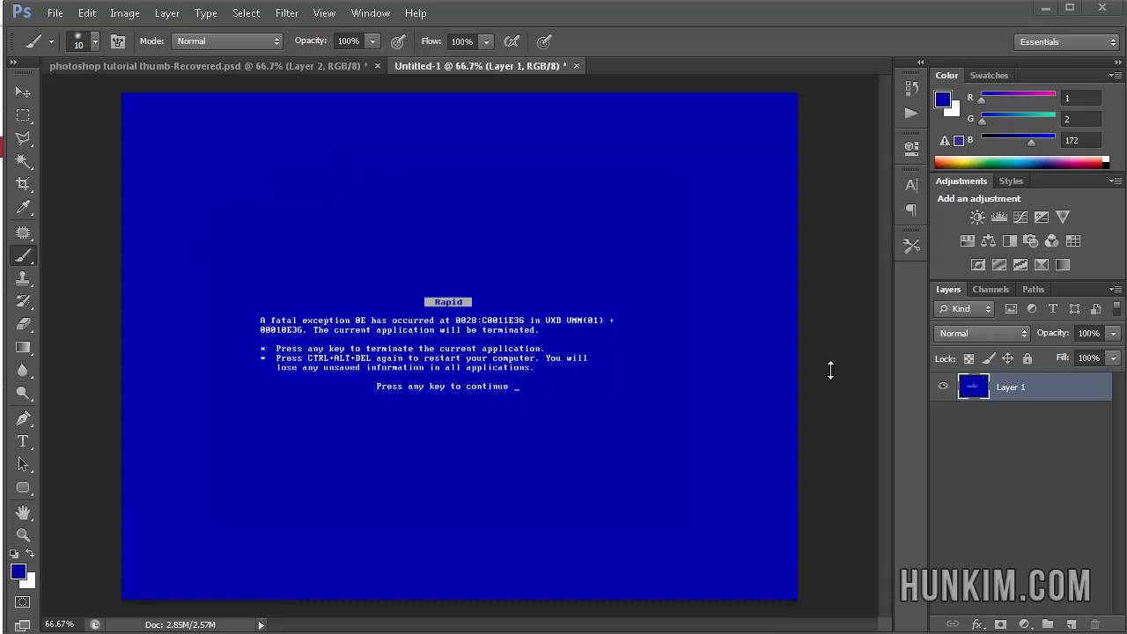
Duplicate Layer 1, keeping the default name 'Layer 1 copy'.
{"action": "right_click", "coordinate": [1069, 382]}
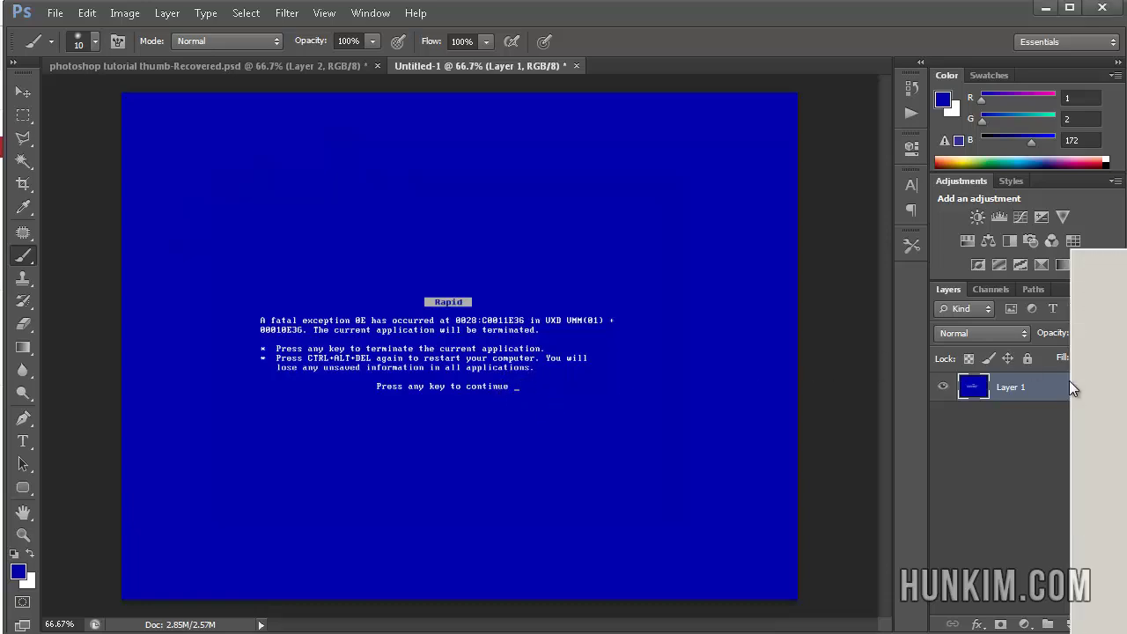
{"action": "left_click", "coordinate": [1120, 303]}
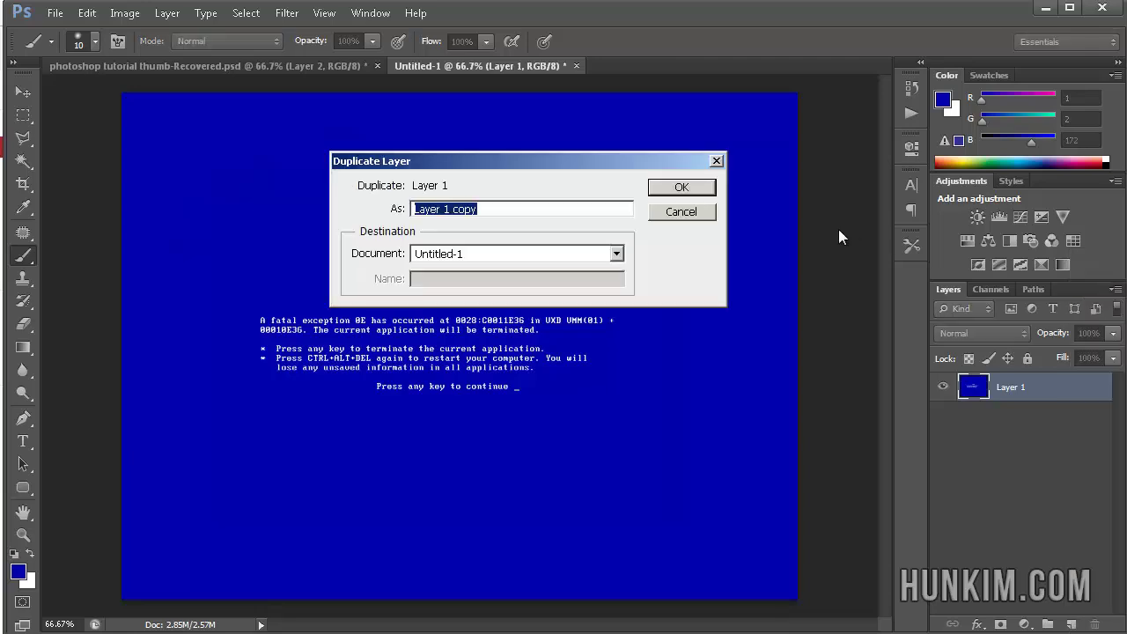
{"action": "left_click", "coordinate": [680, 188]}
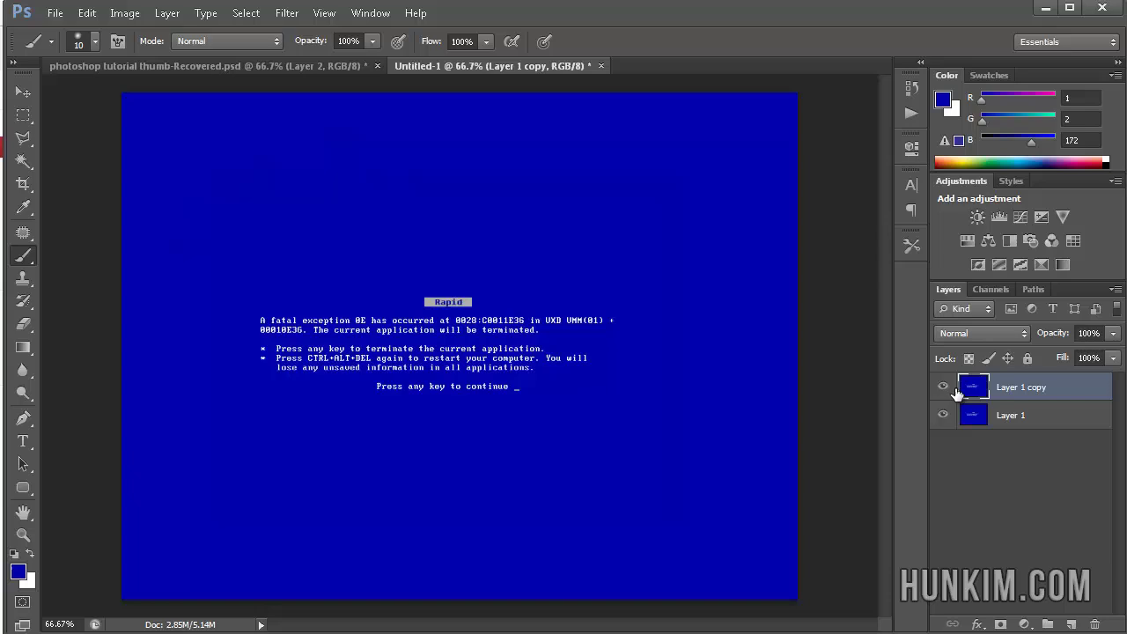
On Layer 1 copy, sample the background blue with the Eyedropper and switch to the Brush tool.
{"action": "left_click", "coordinate": [1019, 415]}
{"action": "left_click", "coordinate": [1037, 386]}
{"action": "left_click", "coordinate": [23, 207]}
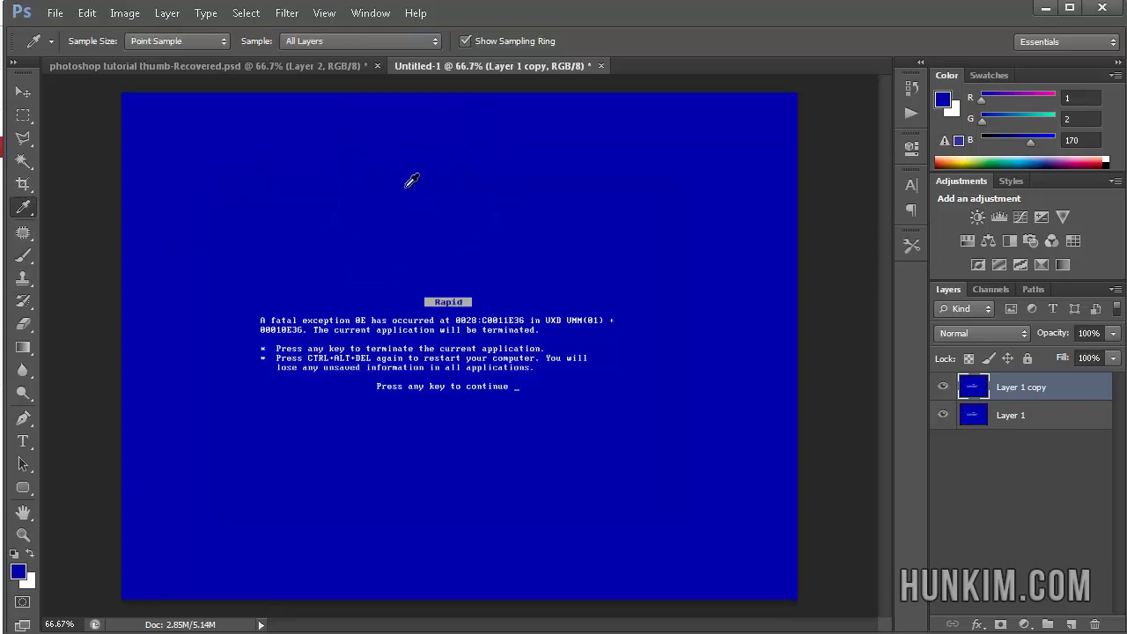
{"action": "left_click", "coordinate": [22, 255]}
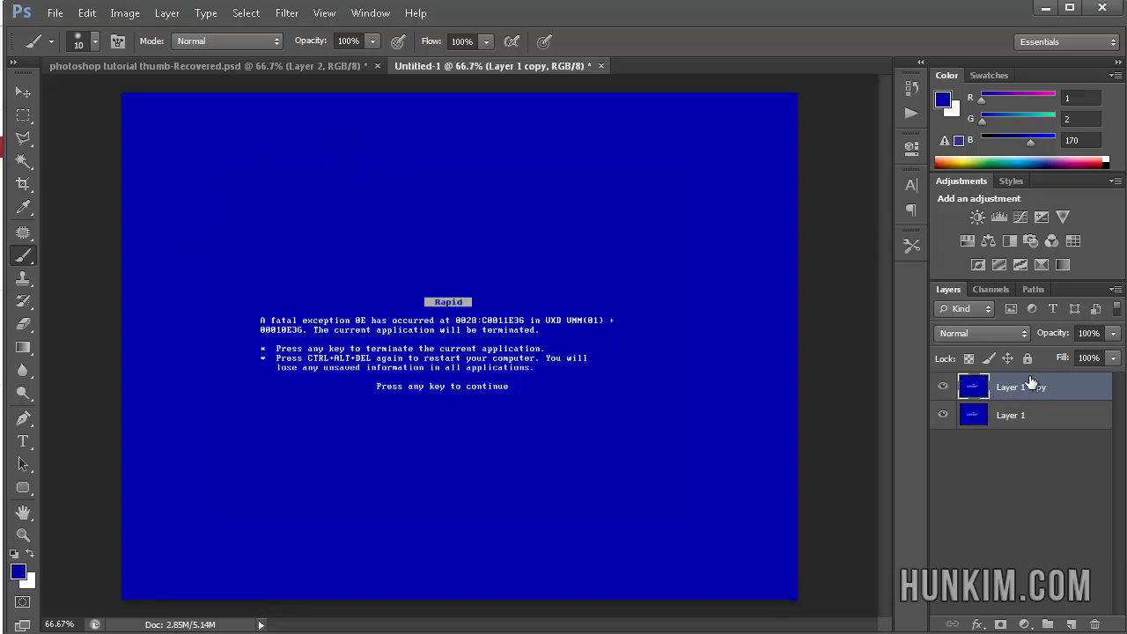
Show the Timeline panel from the Window menu.
{"action": "left_click", "coordinate": [361, 13]}
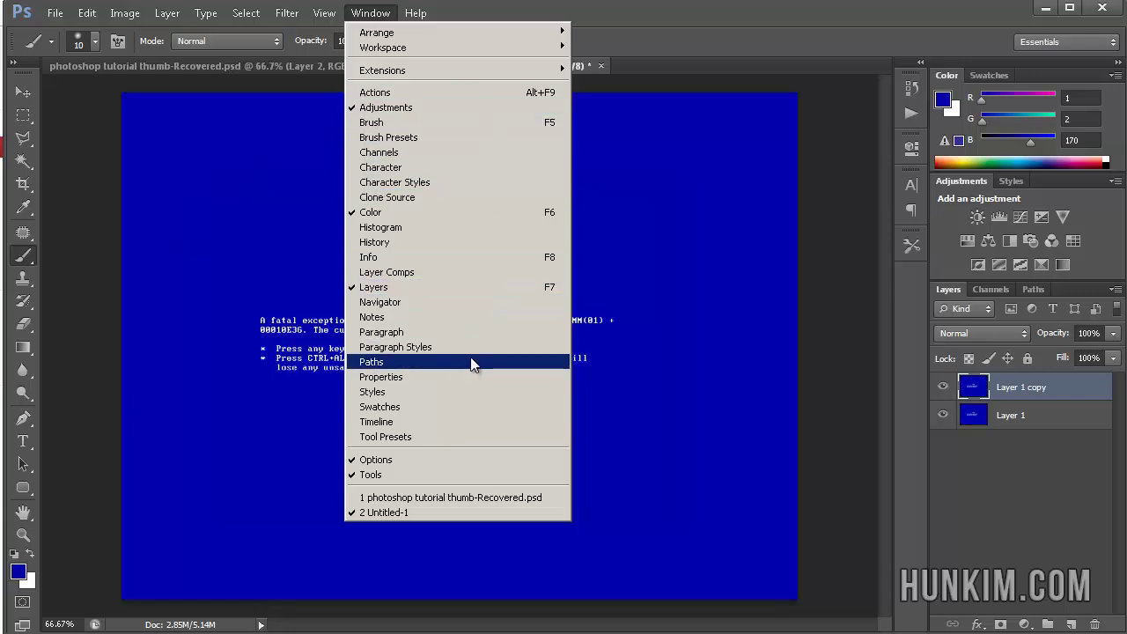
{"action": "left_click", "coordinate": [478, 425]}
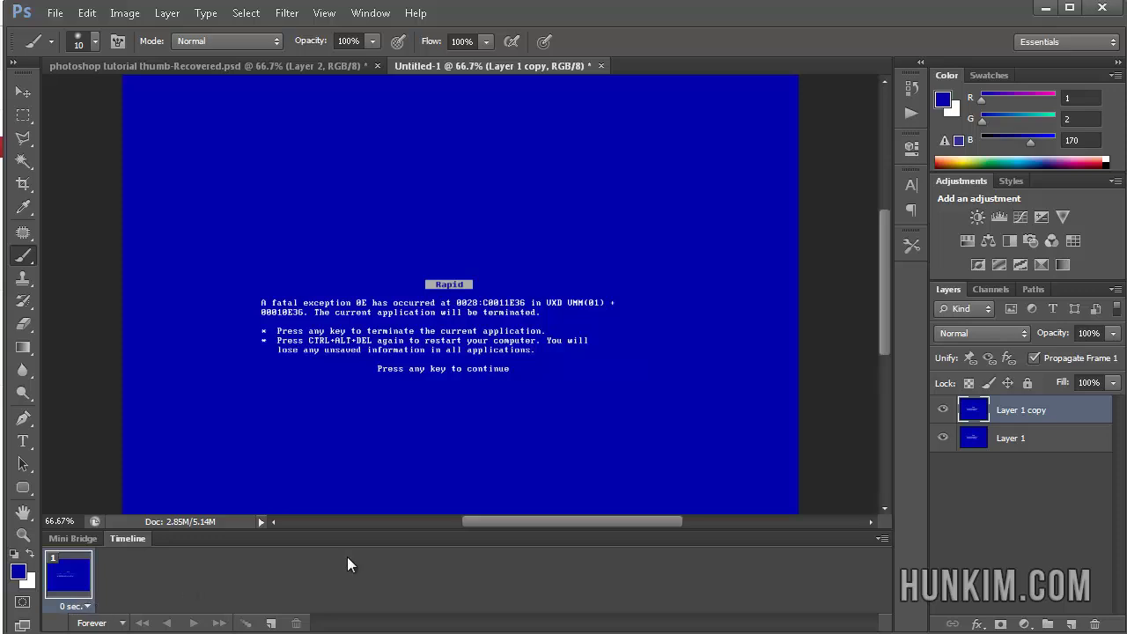
Make frames from layers, set both frame delays to 0.5 sec, then play and stop the preview.
{"action": "left_click", "coordinate": [884, 540]}
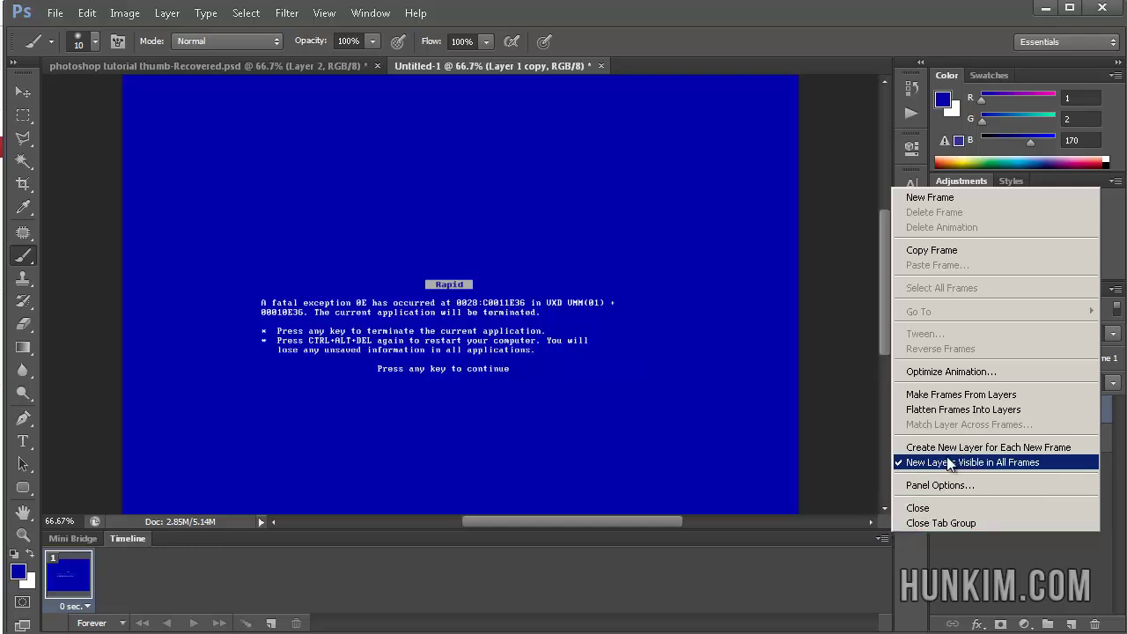
{"action": "left_click", "coordinate": [1036, 392]}
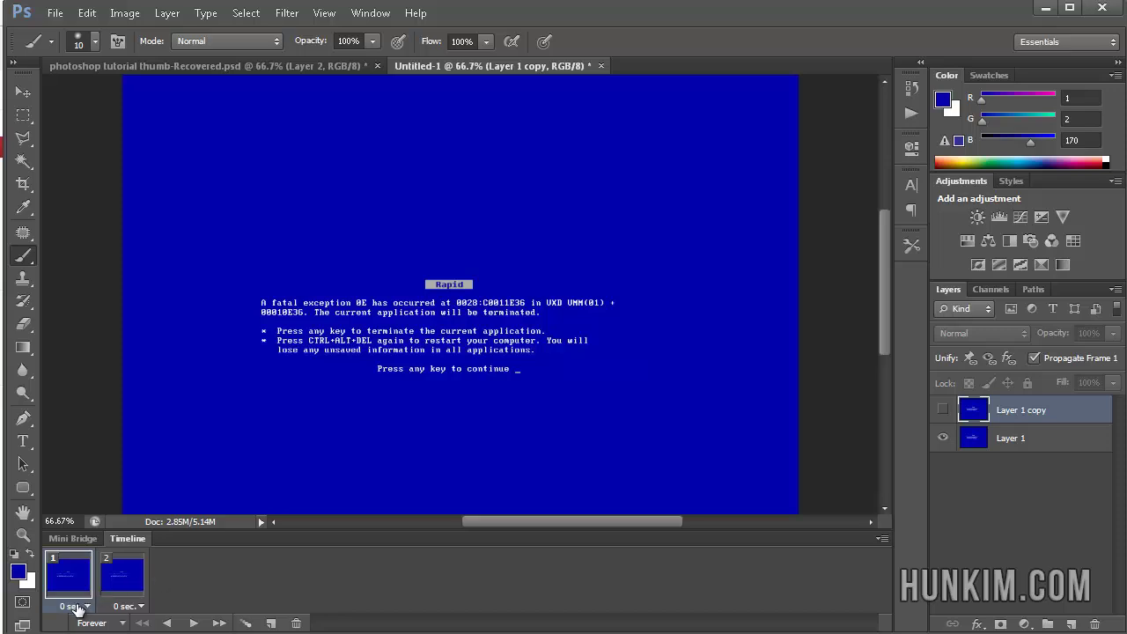
{"action": "left_click", "coordinate": [75, 606]}
{"action": "left_click", "coordinate": [97, 481]}
{"action": "left_click", "coordinate": [128, 608]}
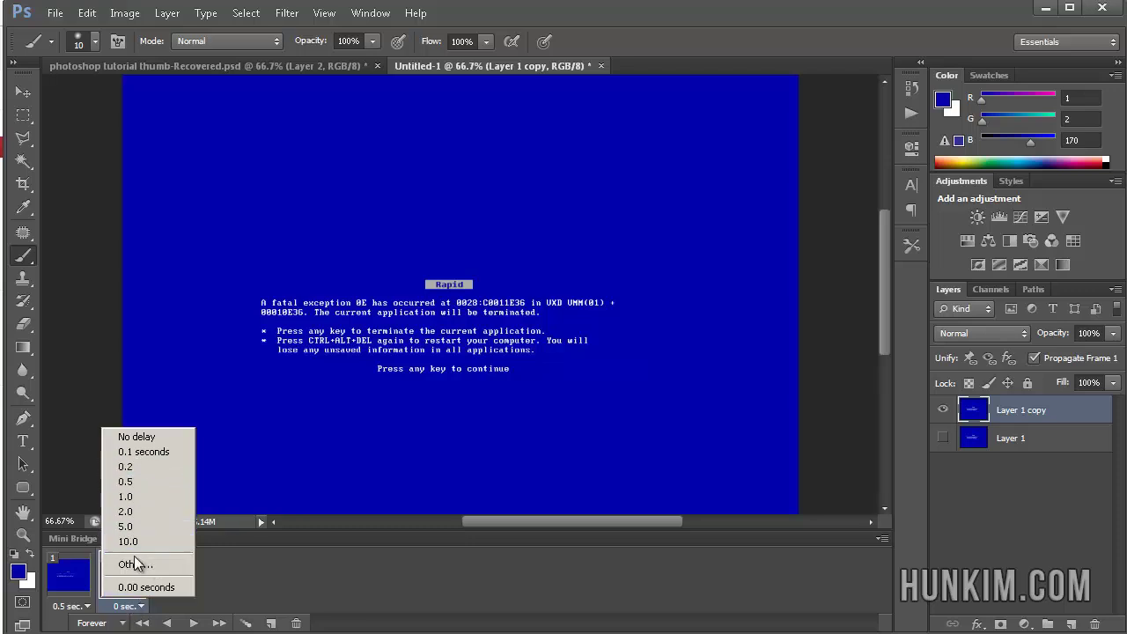
{"action": "left_click", "coordinate": [165, 480]}
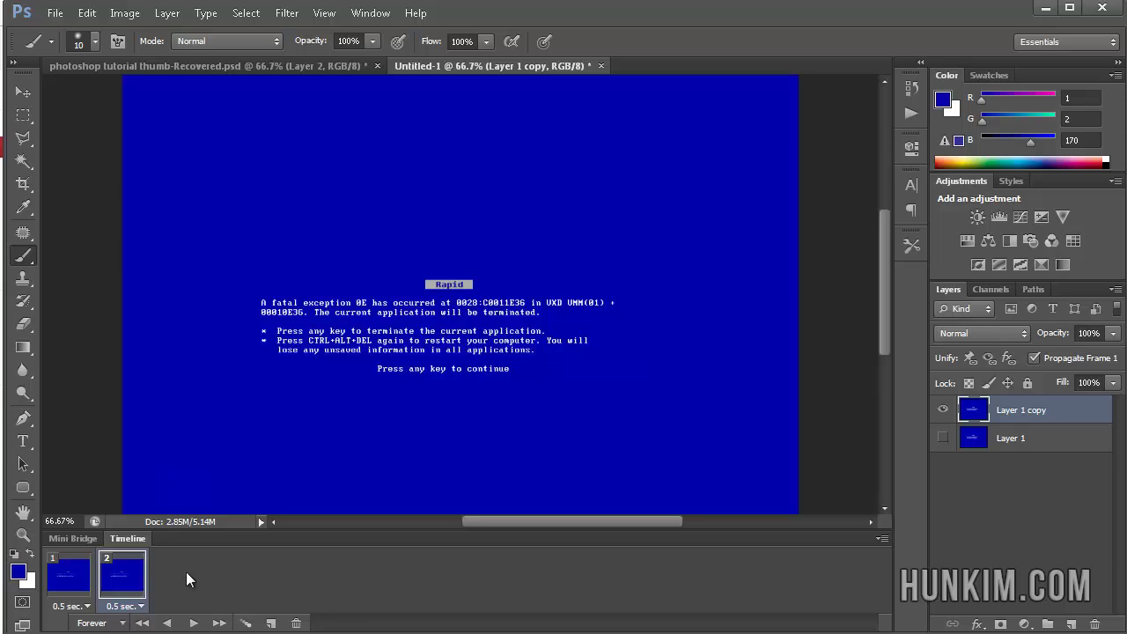
{"action": "left_click", "coordinate": [194, 623]}
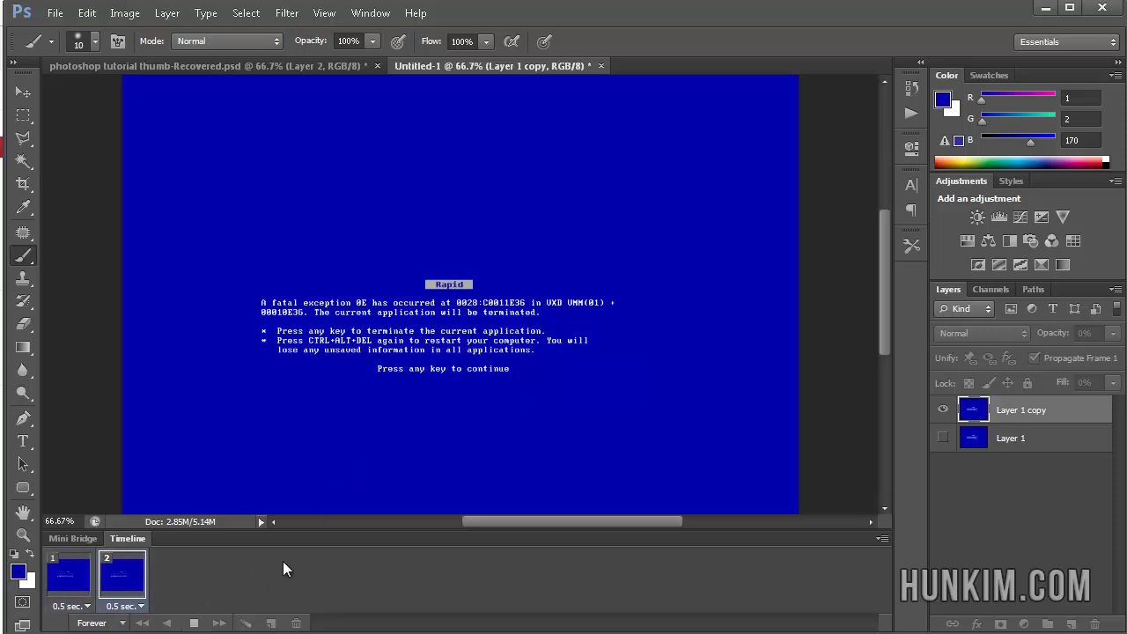
{"action": "left_click", "coordinate": [193, 624]}
Open Save for Web from the File menu with GIF as the output format.
{"action": "left_click", "coordinate": [54, 13]}
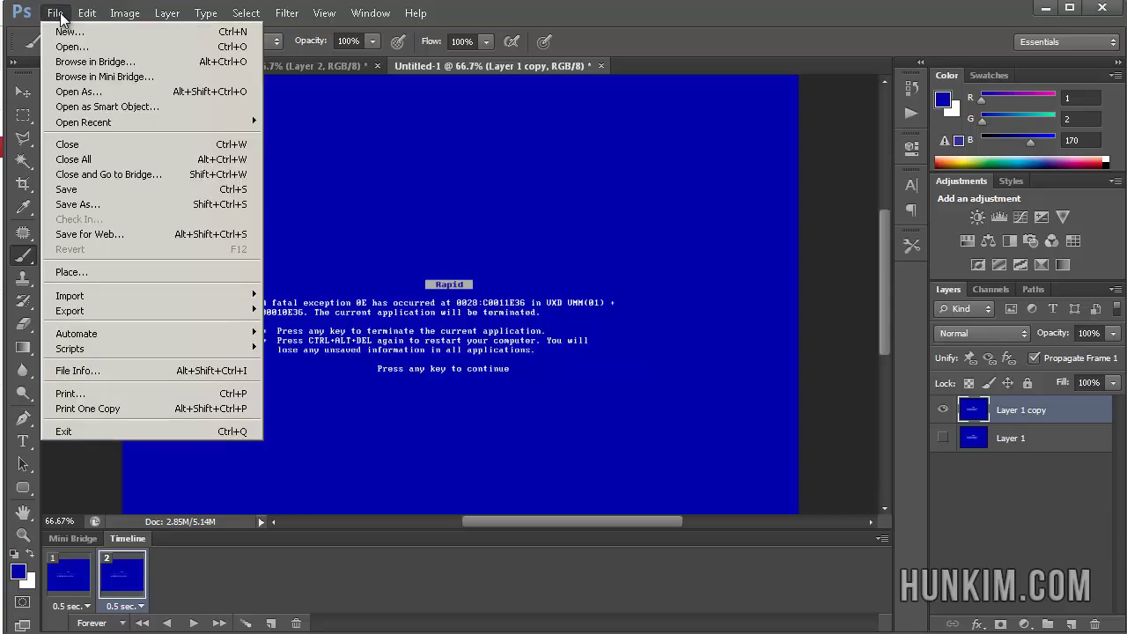
{"action": "left_click", "coordinate": [134, 232]}
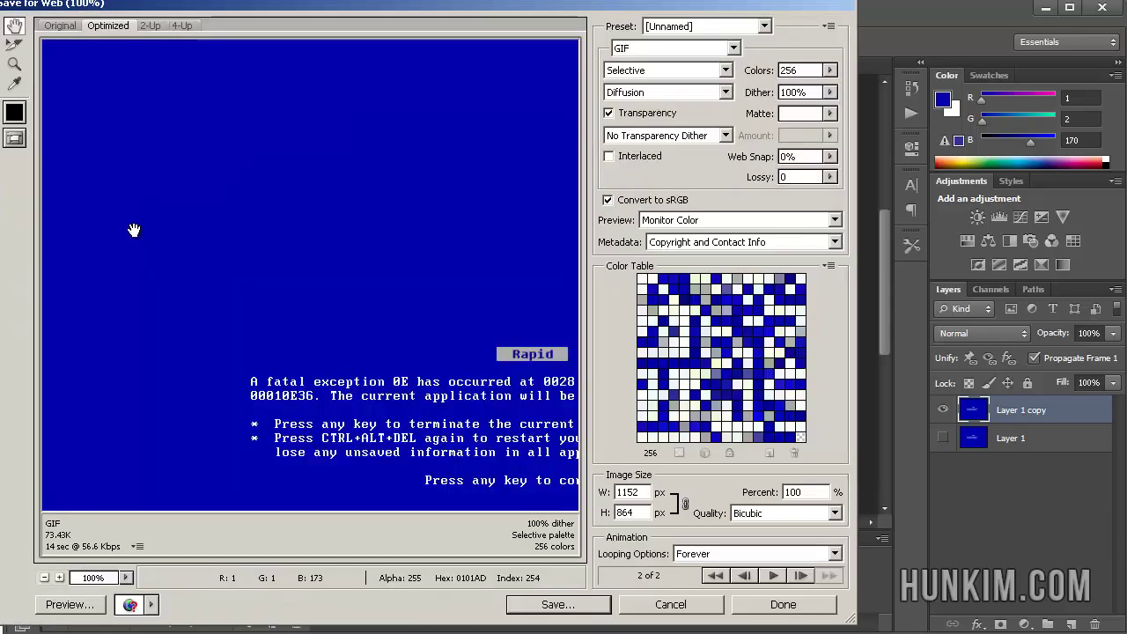
{"action": "left_click", "coordinate": [649, 50]}
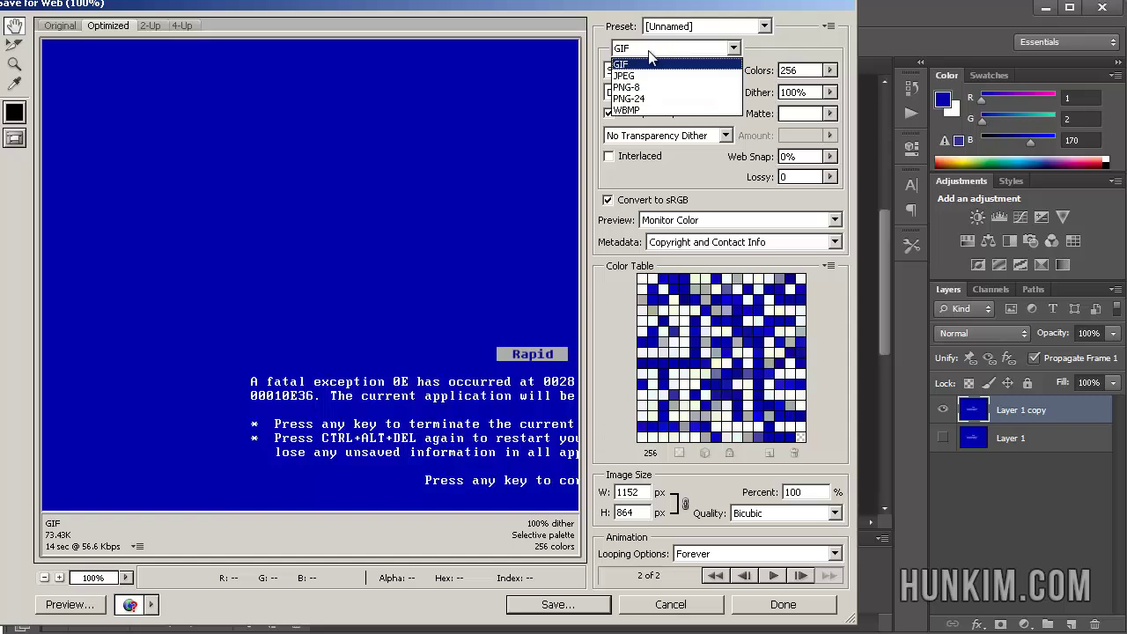
{"action": "left_click", "coordinate": [652, 63]}
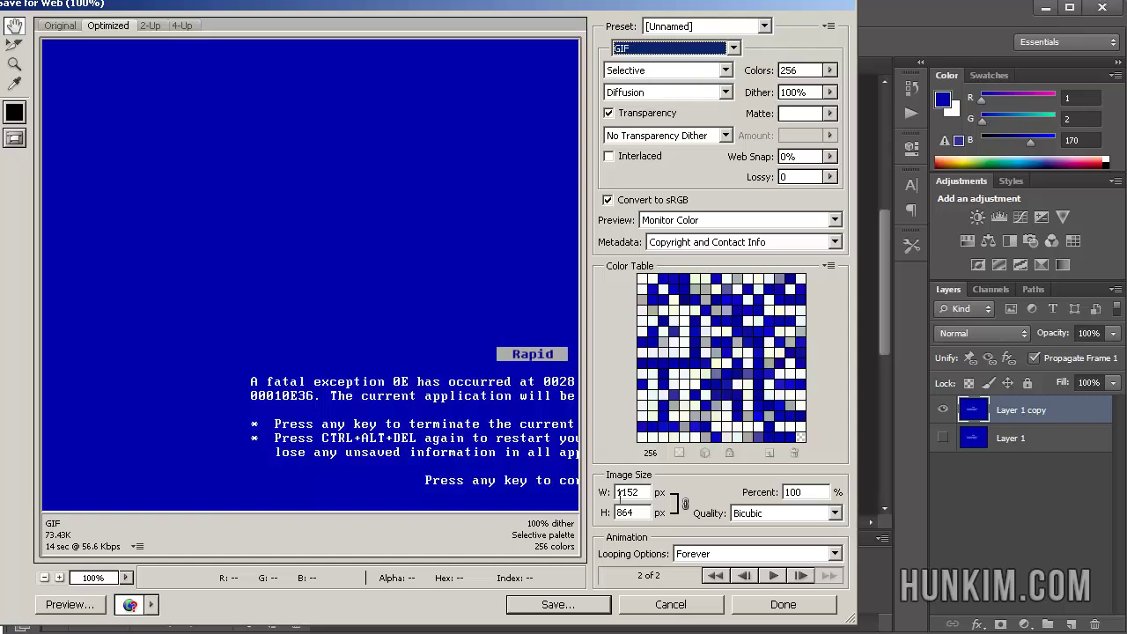
Save the optimized animation as 'blue' to the Desktop.
{"action": "left_click", "coordinate": [559, 604]}
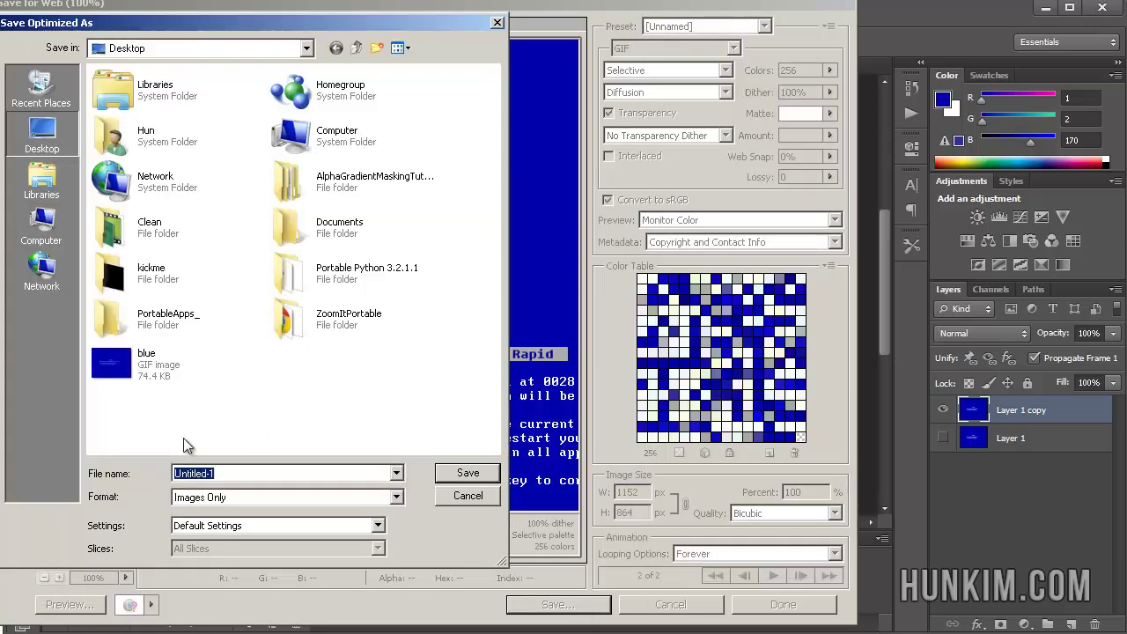
{"action": "type", "text": "blue"}
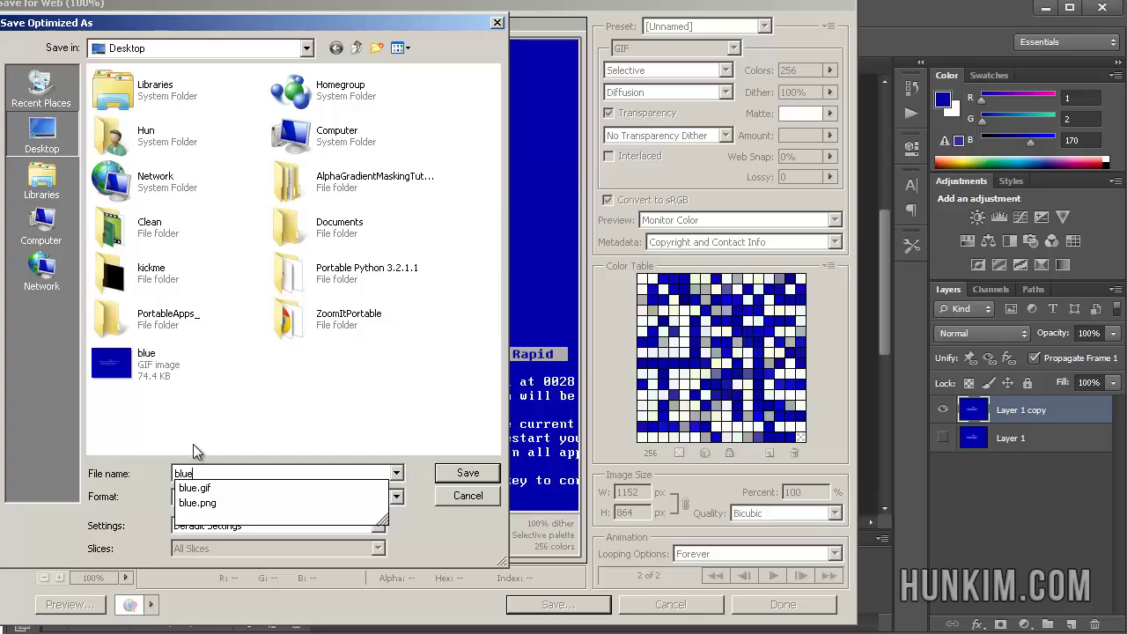
{"action": "key", "text": "Return"}
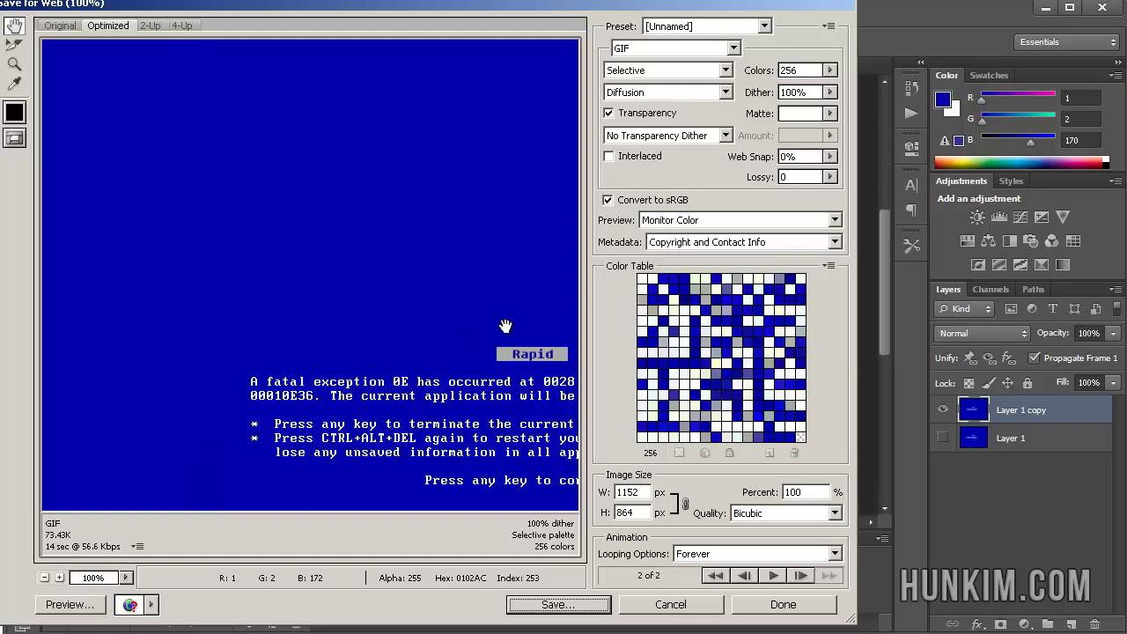
{"action": "key", "text": "alt+Tab"}
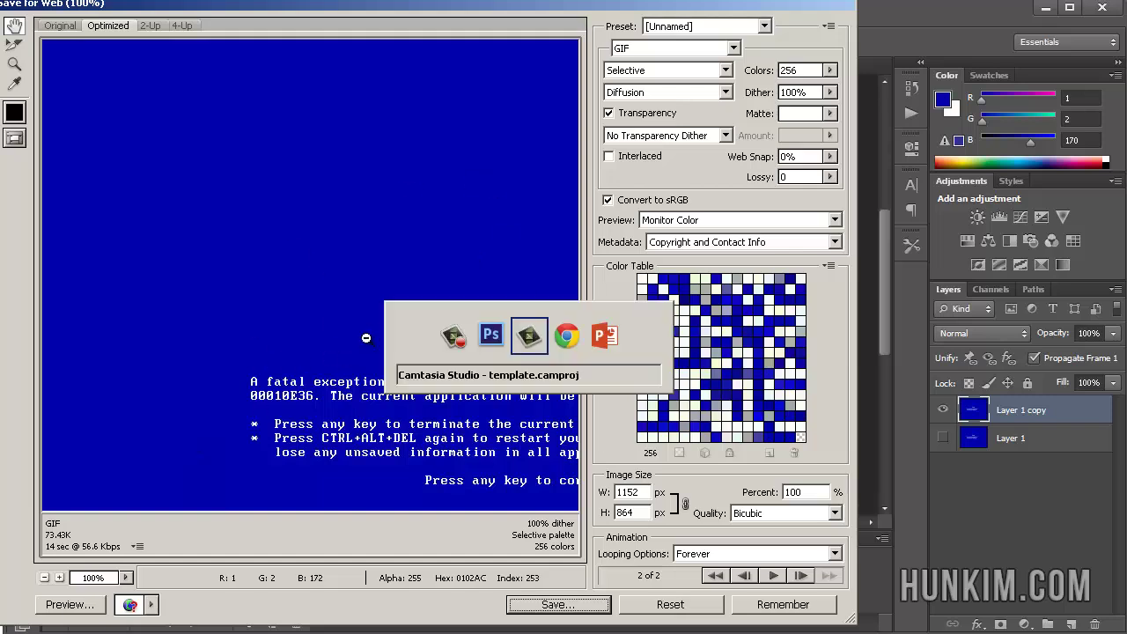
In Chrome, open a new tab and load blue.gif from the Desktop with Ctrl+O.
{"action": "key", "text": "alt+Tab"}
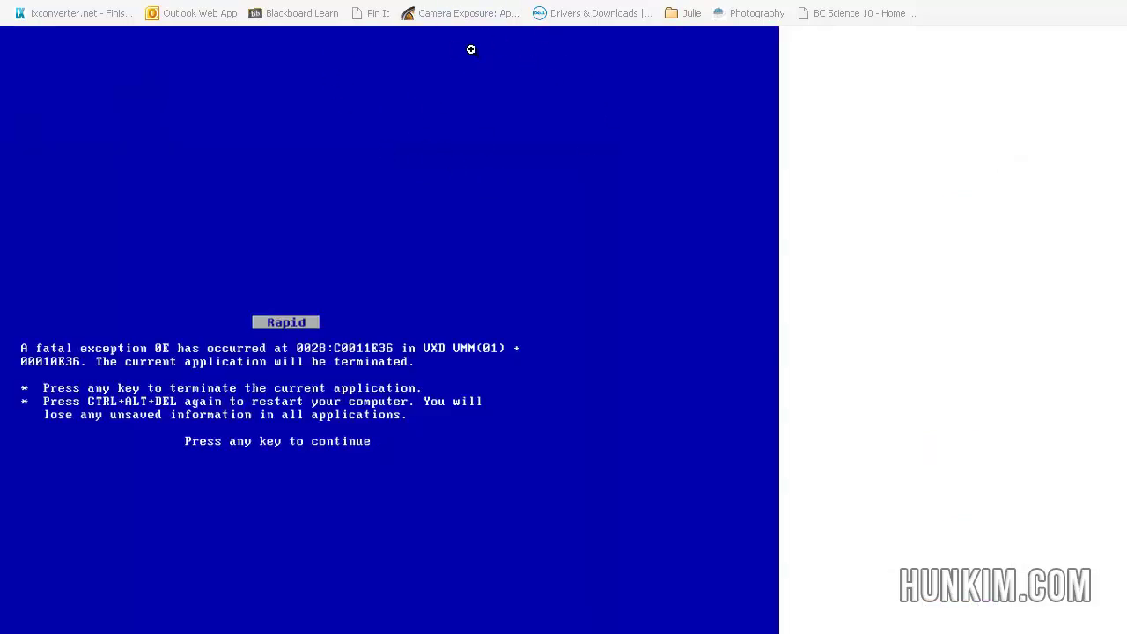
{"action": "left_click_drag", "start_coordinate": [489, 2], "coordinate": [794, 0]}
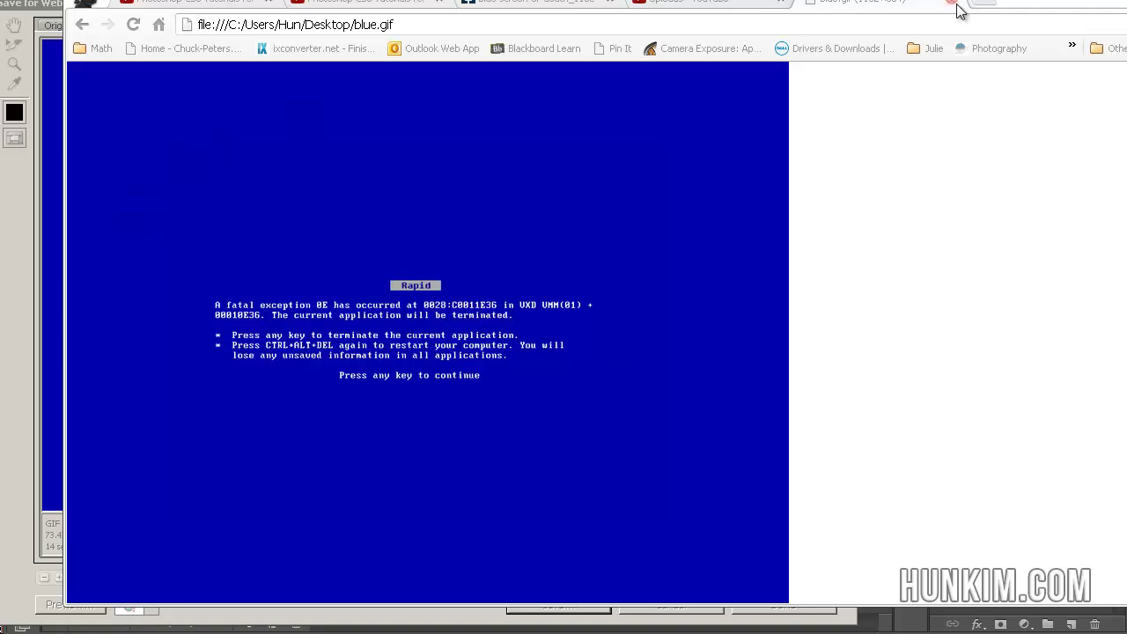
{"action": "left_click", "coordinate": [984, 3]}
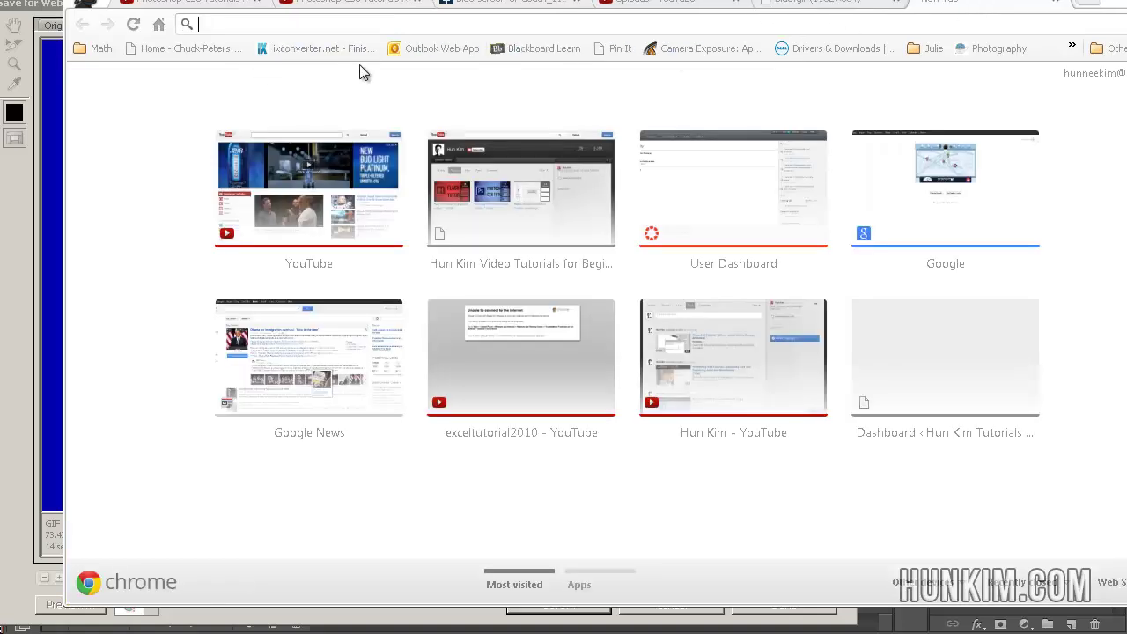
{"action": "key", "text": "ctrl+o"}
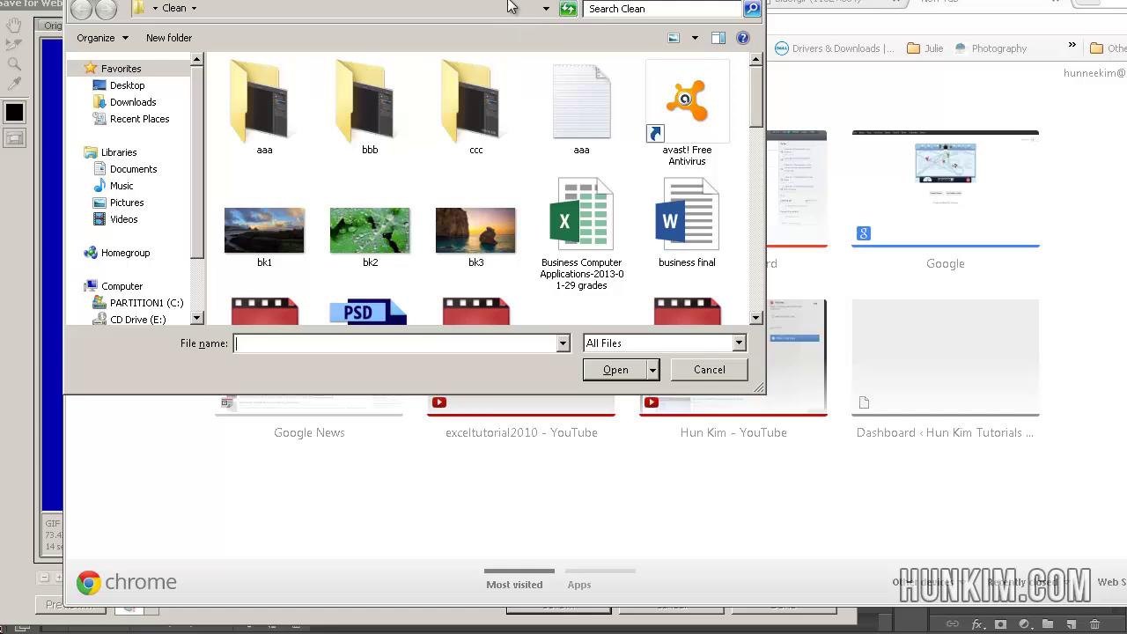
{"action": "left_click_drag", "start_coordinate": [501, 2], "coordinate": [664, 66]}
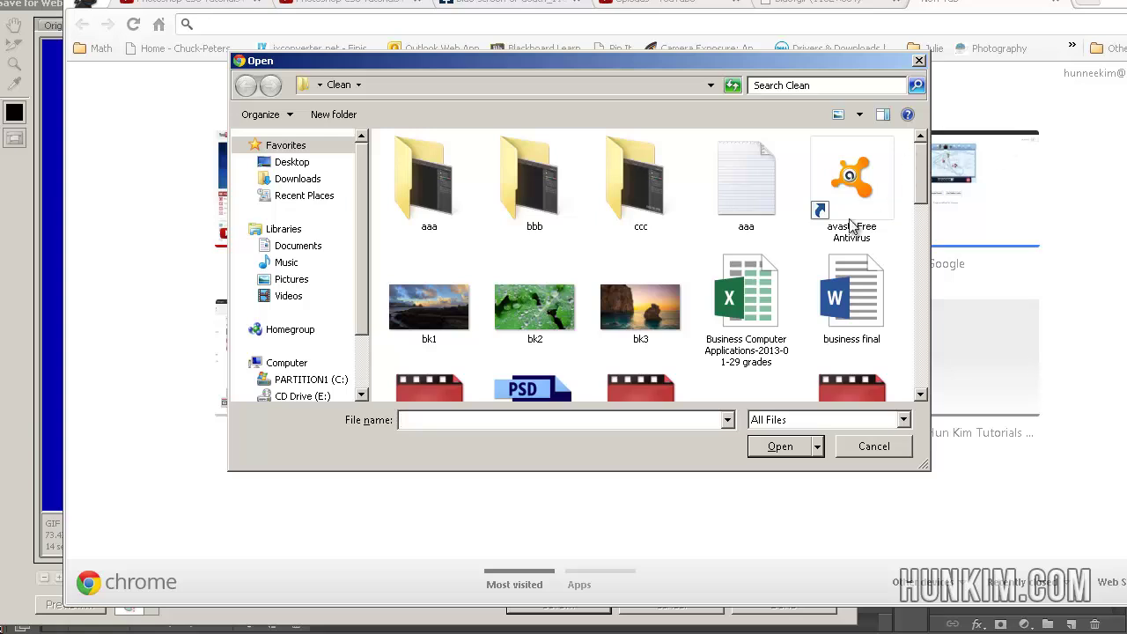
{"action": "left_click", "coordinate": [299, 167]}
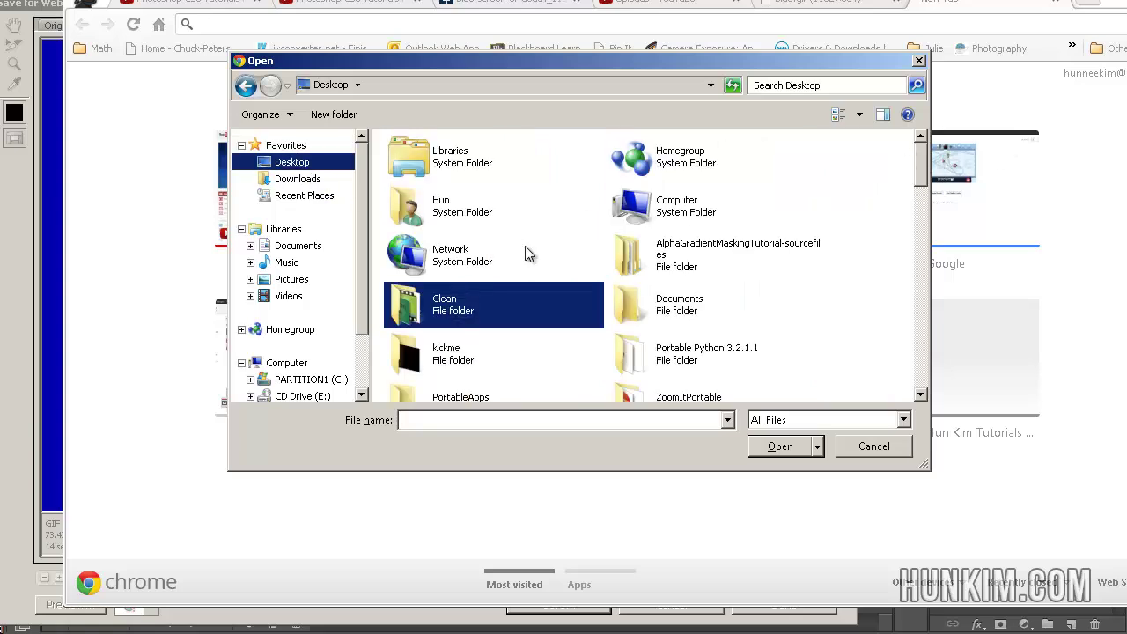
{"action": "left_click", "coordinate": [526, 250]}
{"action": "type", "text": "blue"}
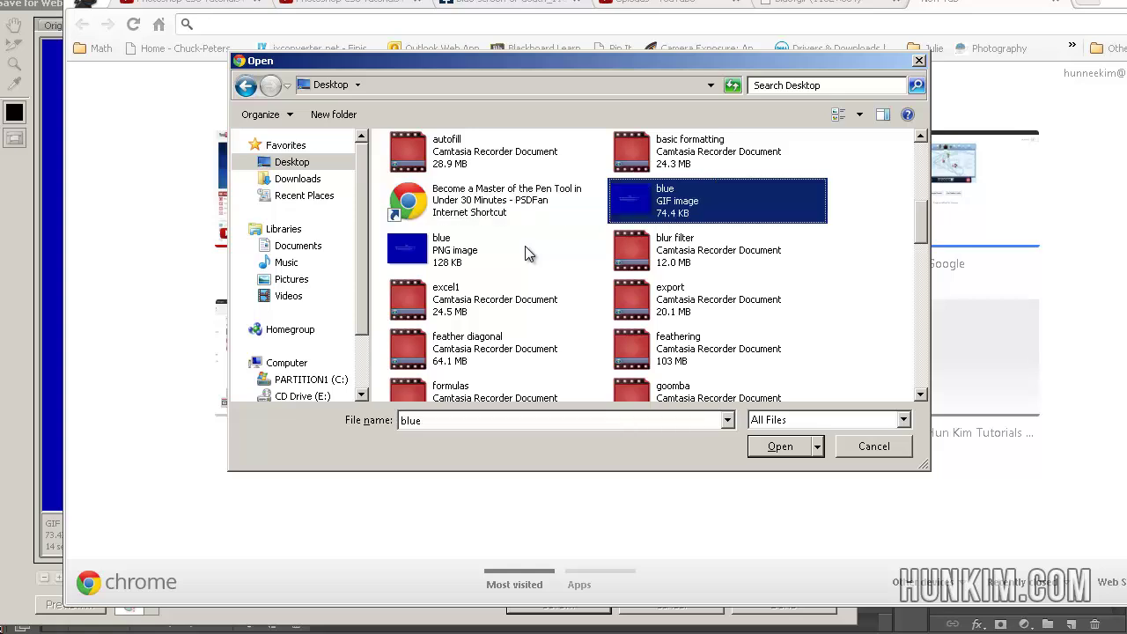
{"action": "key", "text": "Return"}
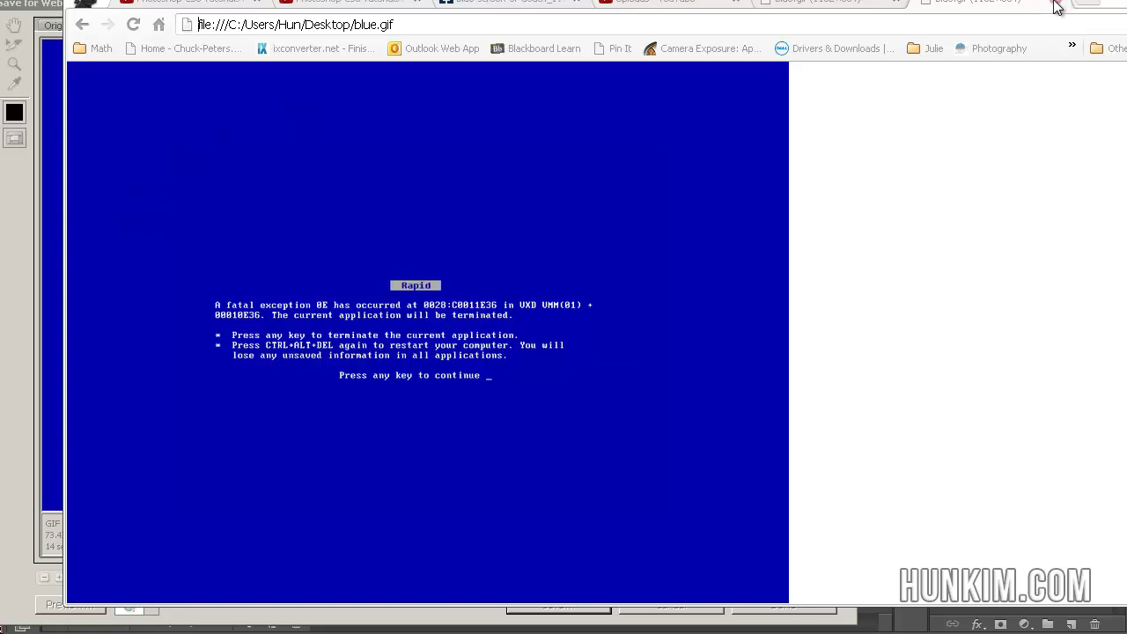
{"action": "key", "text": "alt+Tab"}
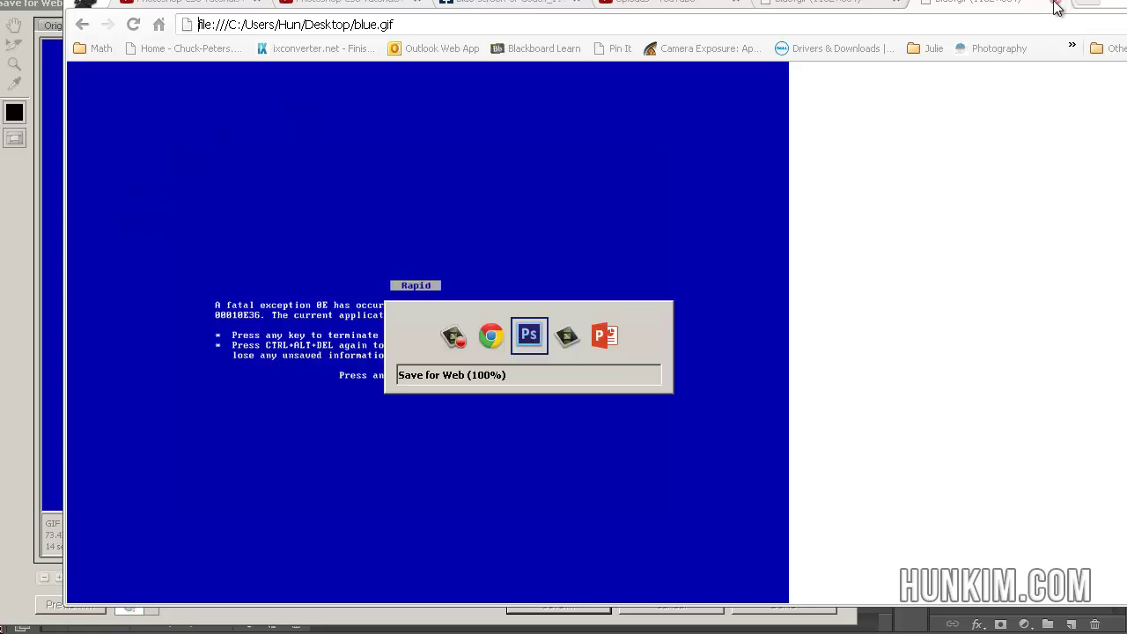
In PowerPoint, select the blue-screen GIF on the slide and start the full-screen slide show.
{"action": "key", "text": "alt+Tab"}
{"action": "key", "text": "alt+Tab"}
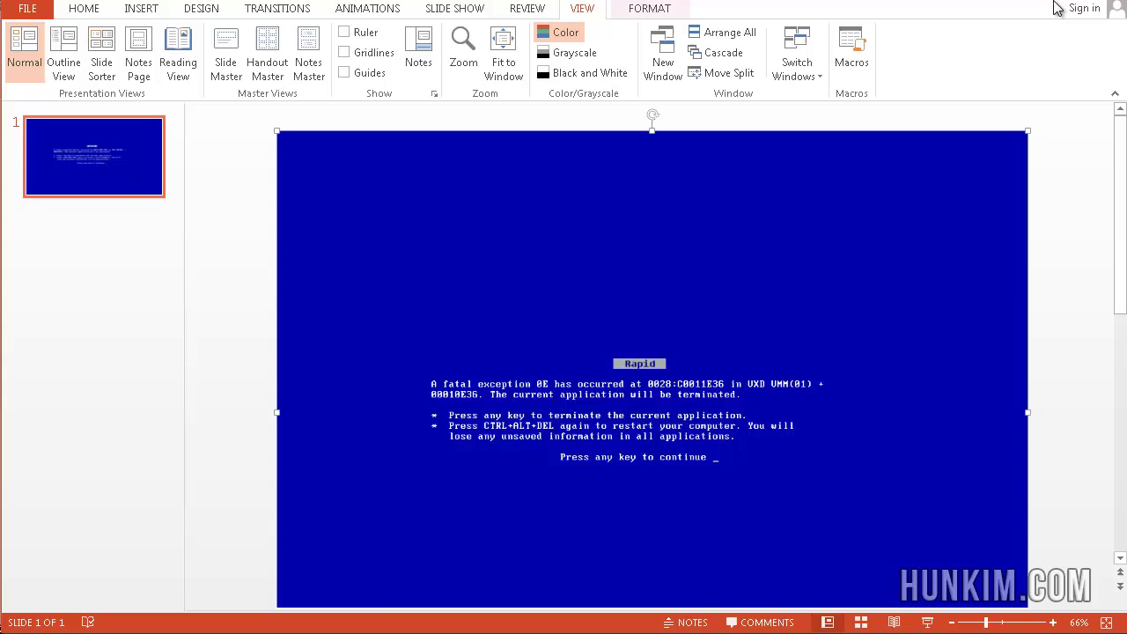
{"action": "left_click", "coordinate": [249, 365]}
{"action": "scroll", "coordinate": [423, 231], "scroll_direction": "down", "scroll_amount": 1}
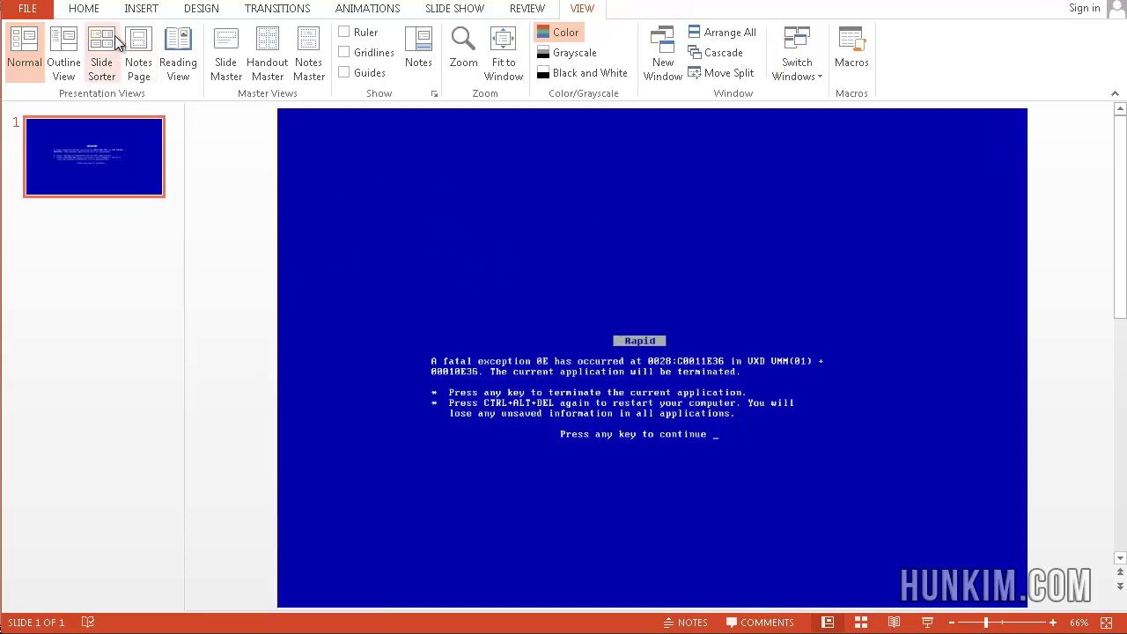
{"action": "left_click", "coordinate": [142, 9]}
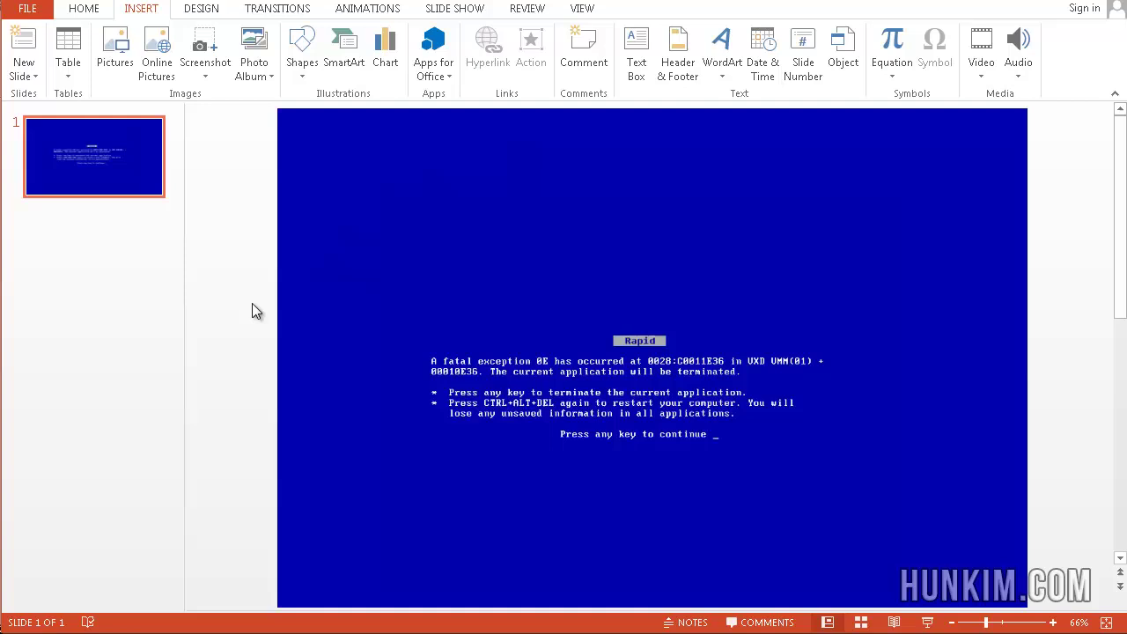
{"action": "left_click", "coordinate": [364, 294]}
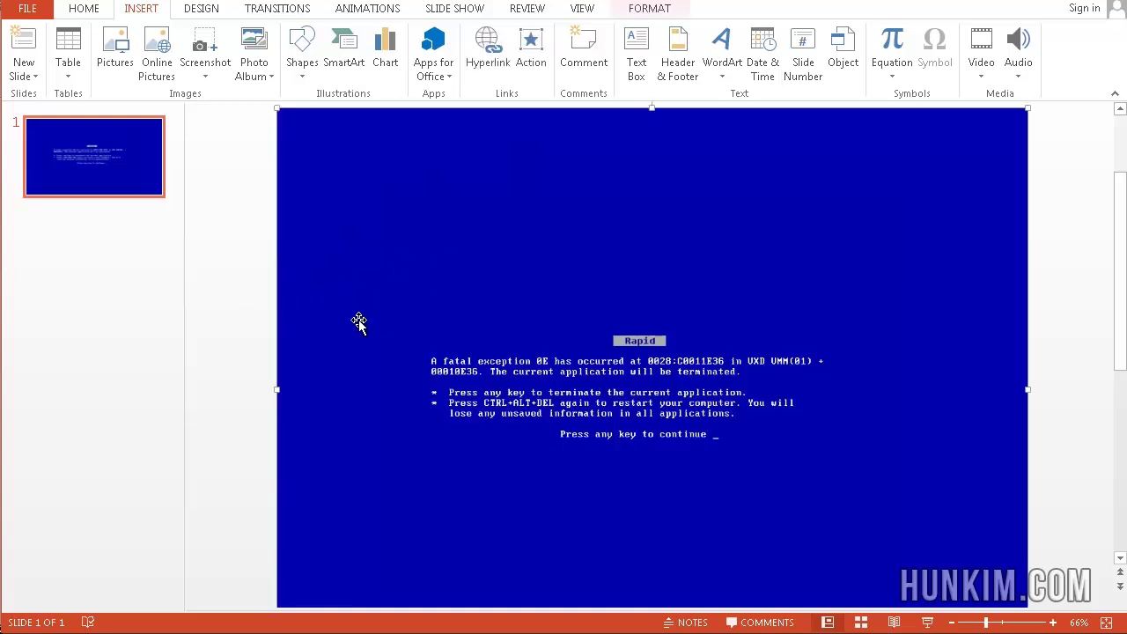
{"action": "key", "text": "F5"}
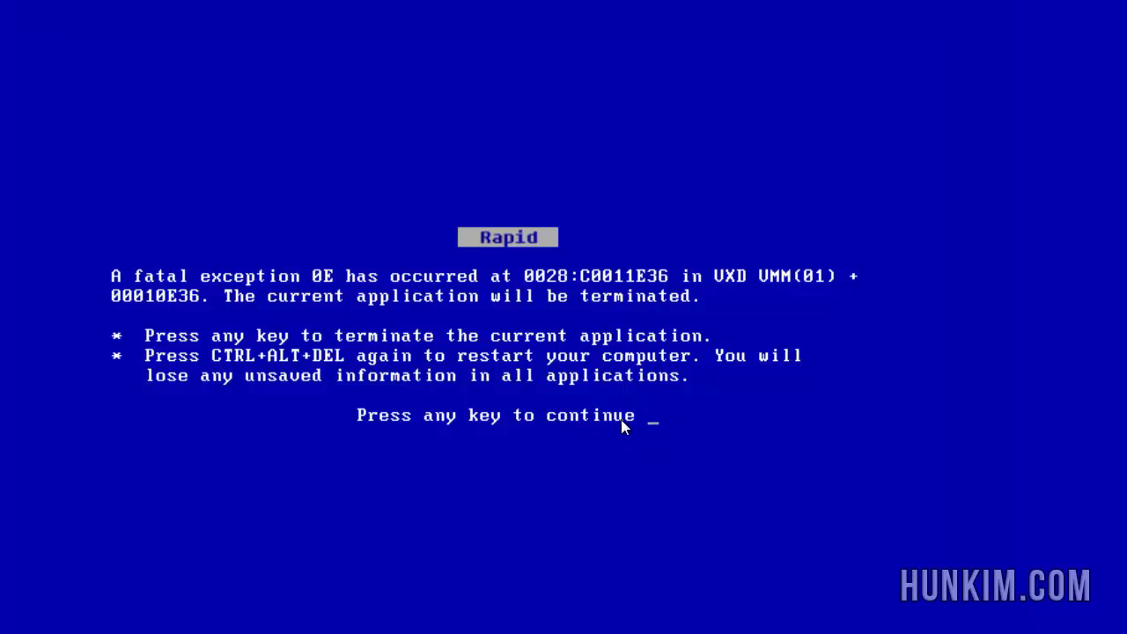
{"action": "key", "text": "Escape"}
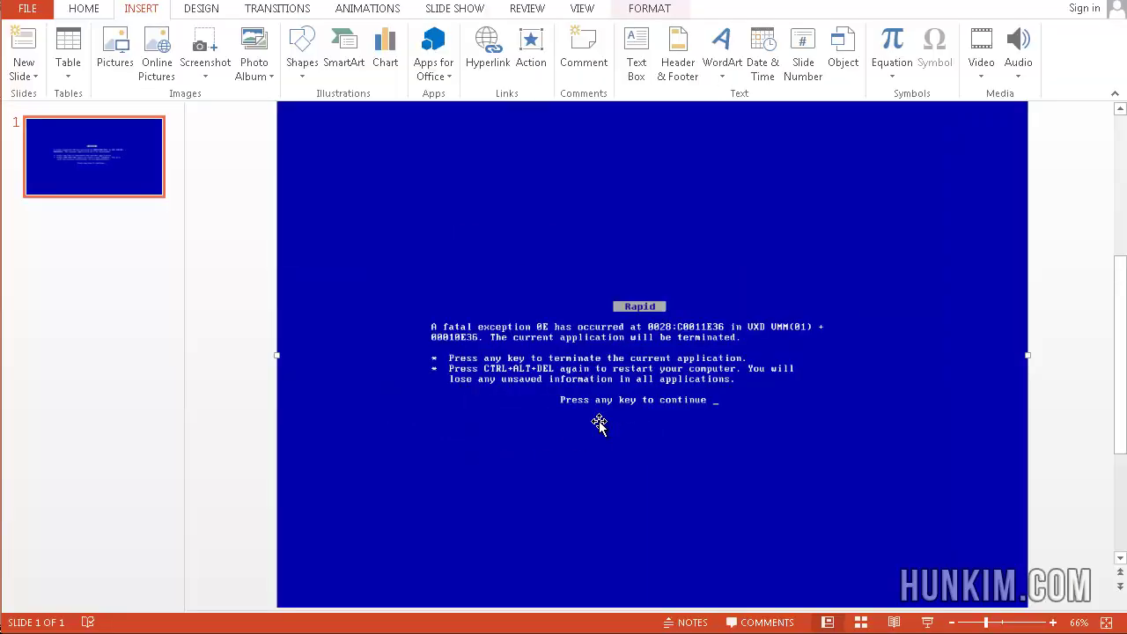